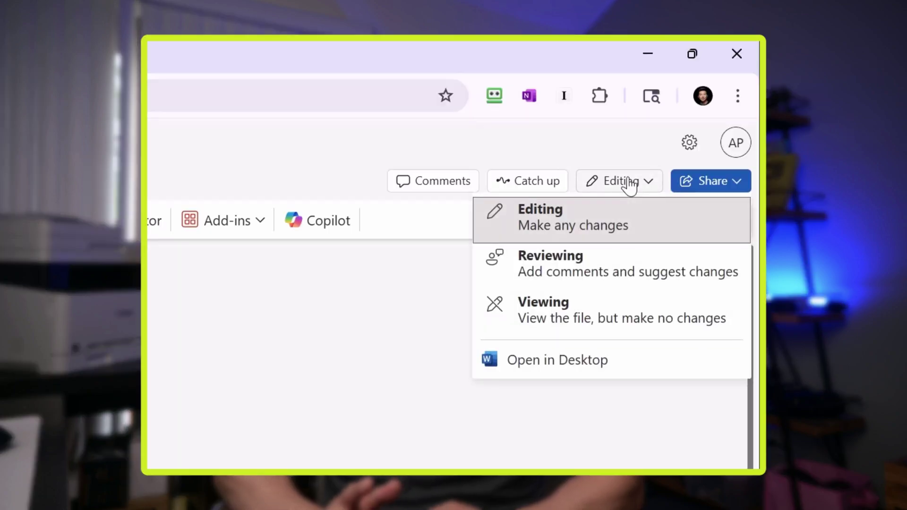
# Open the browser's Word document in the desktop Word app and allow the site to launch it
pyautogui.click(532, 360)
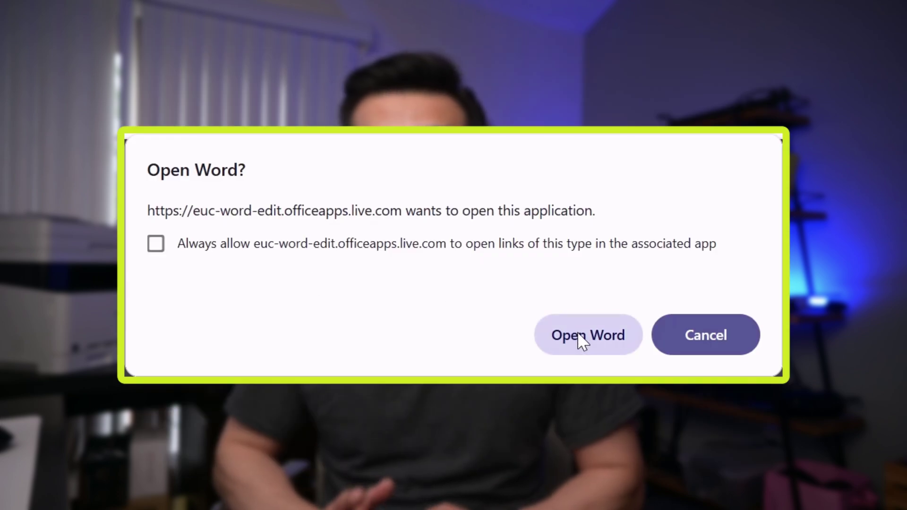
pyautogui.click(578, 337)
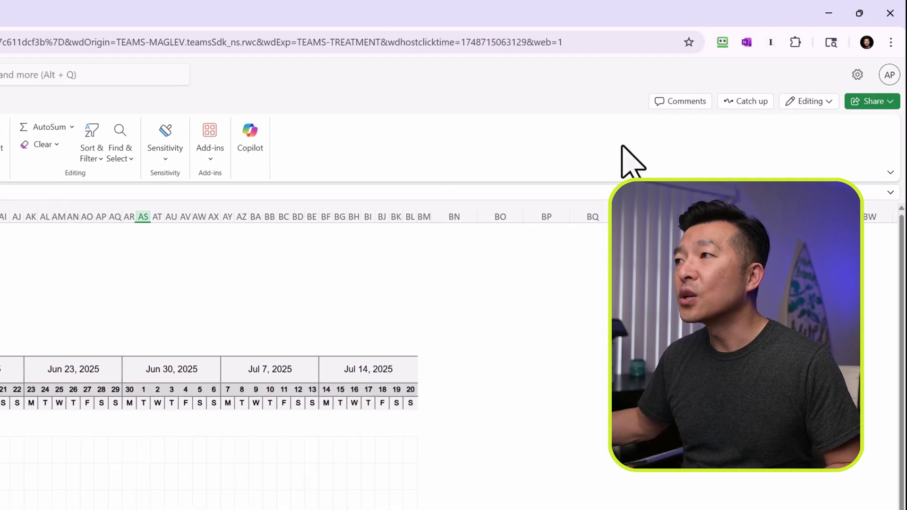
# Open the Simple Gantt chart1 workbook from the browser in the desktop Excel app and allow the site to launch it
pyautogui.click(809, 105)
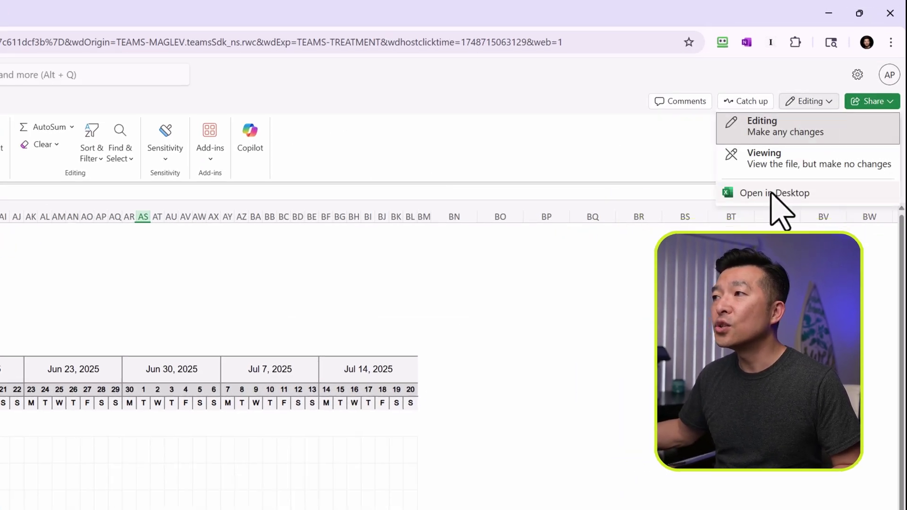
pyautogui.click(771, 195)
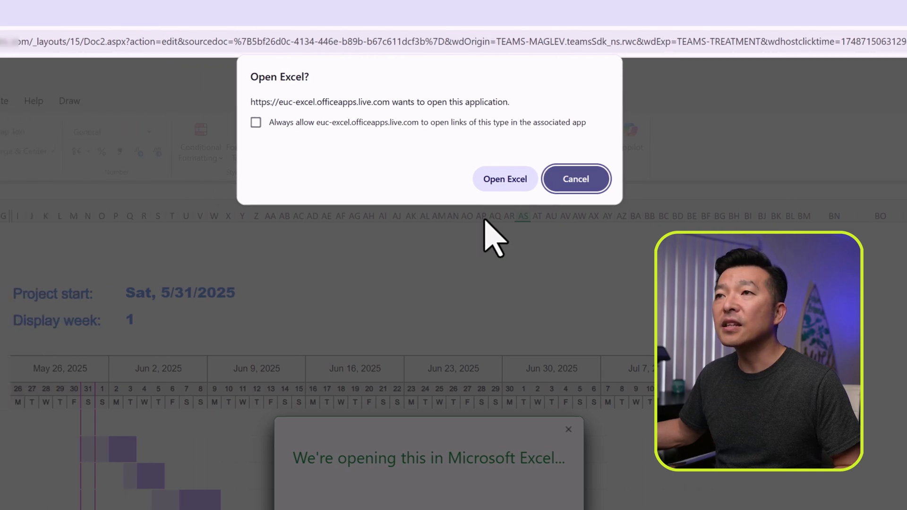
pyautogui.click(499, 185)
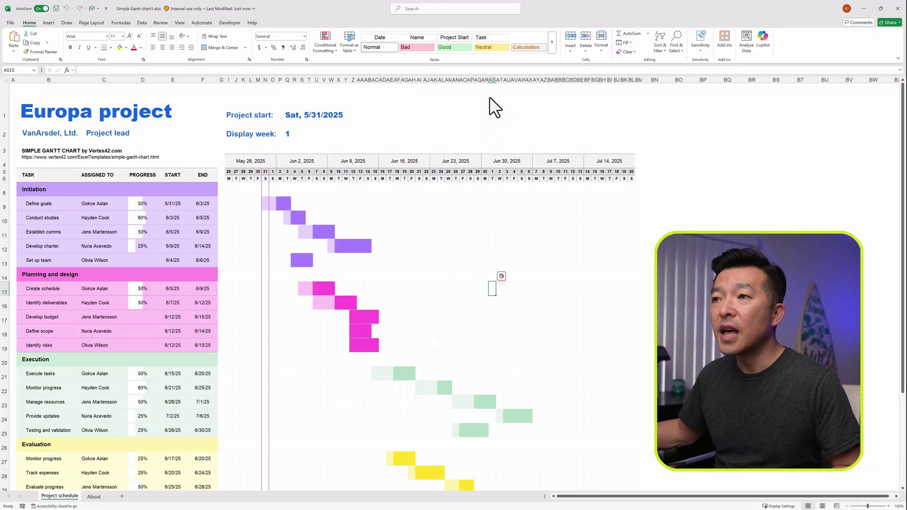
# Close the browser tab holding the Simple Gantt chart1 workbook, and close the maximized desktop Excel window
pyautogui.click(877, 8)
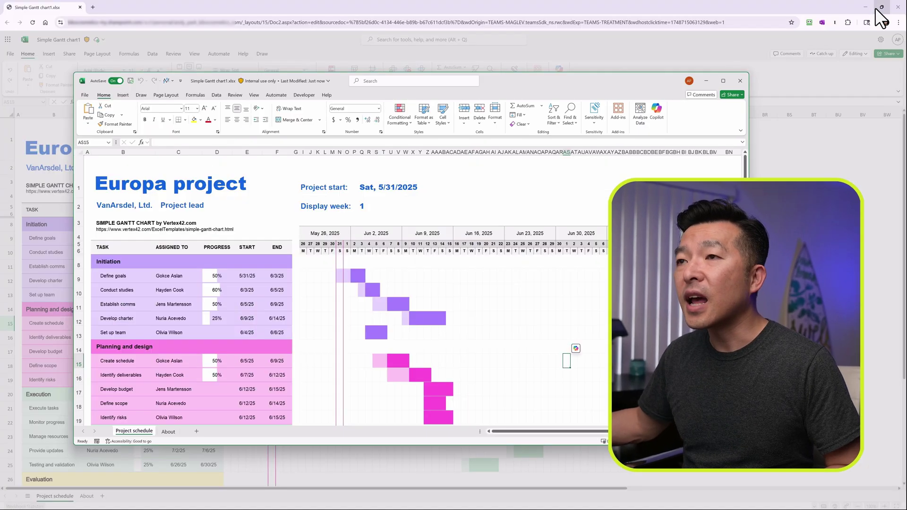
pyautogui.click(255, 47)
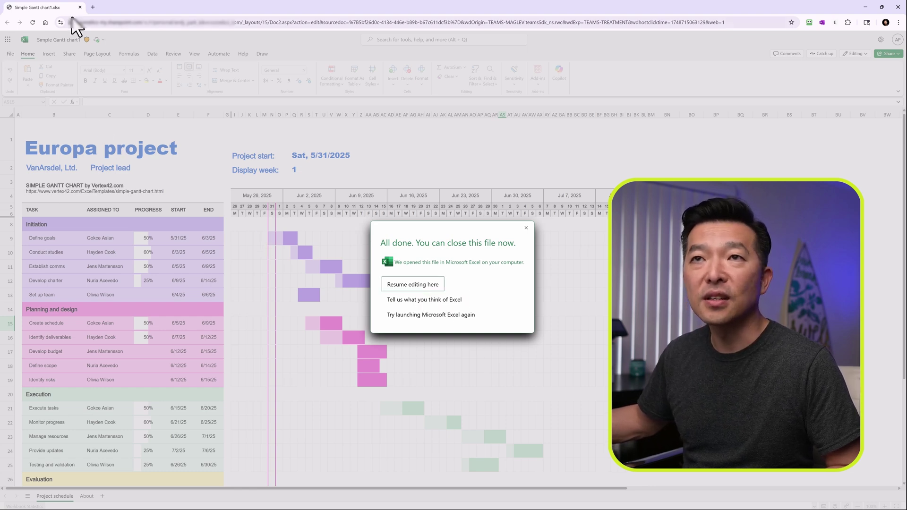
pyautogui.click(80, 7)
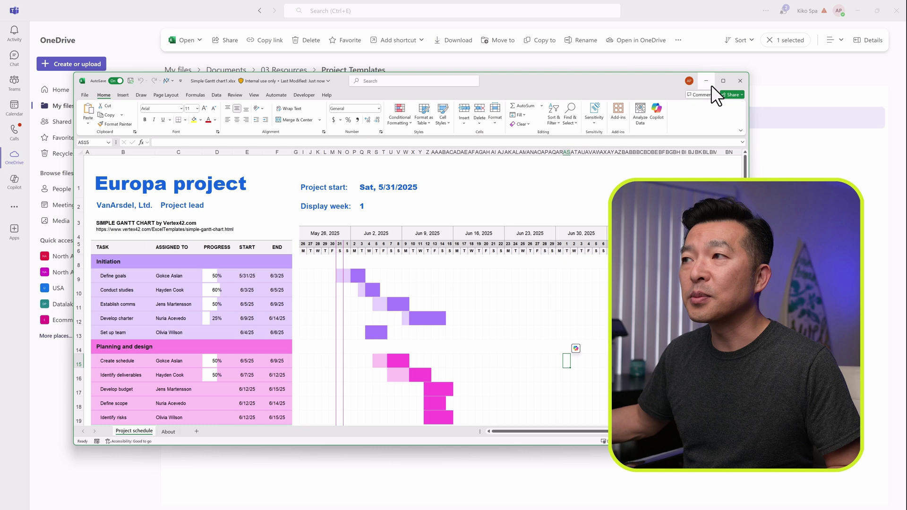
pyautogui.click(723, 81)
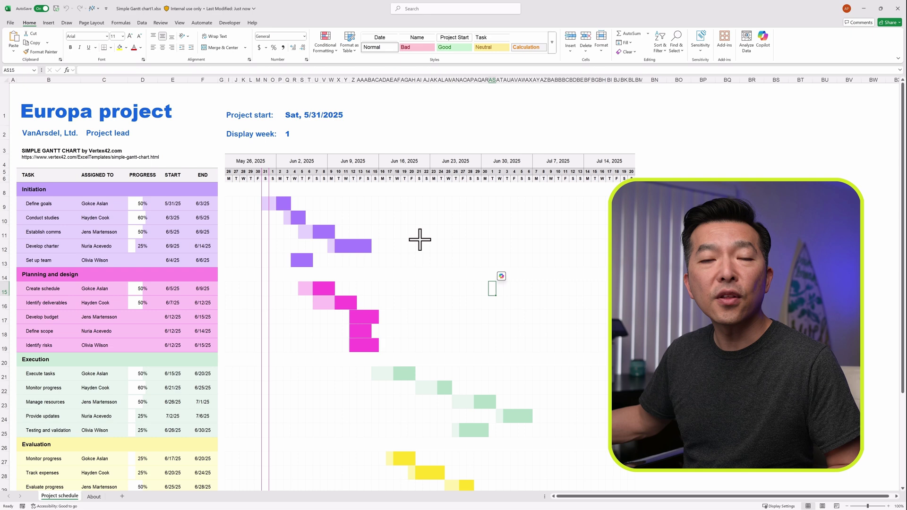
pyautogui.click(897, 9)
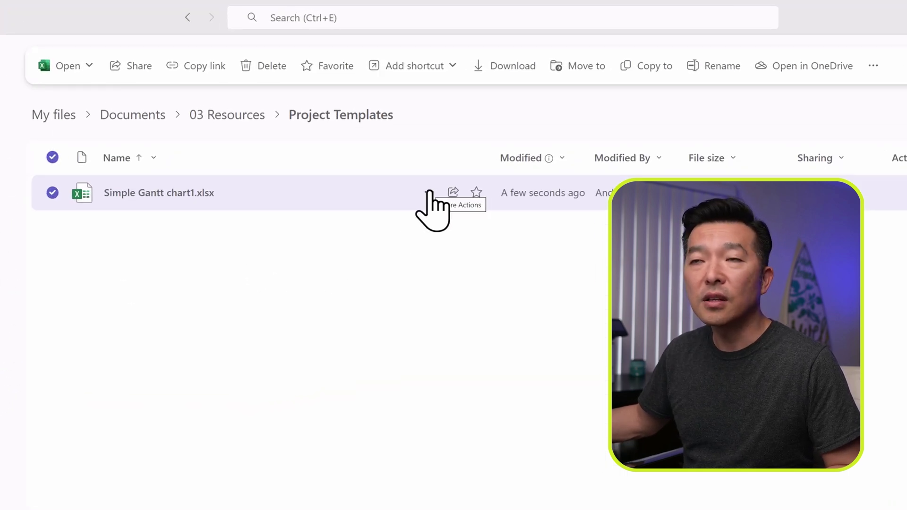
# Open Simple Gantt chart1.xlsx in the desktop app directly from the Project Templates file list in Teams, and close it again
pyautogui.click(429, 193)
pyautogui.moveTo(481, 202)
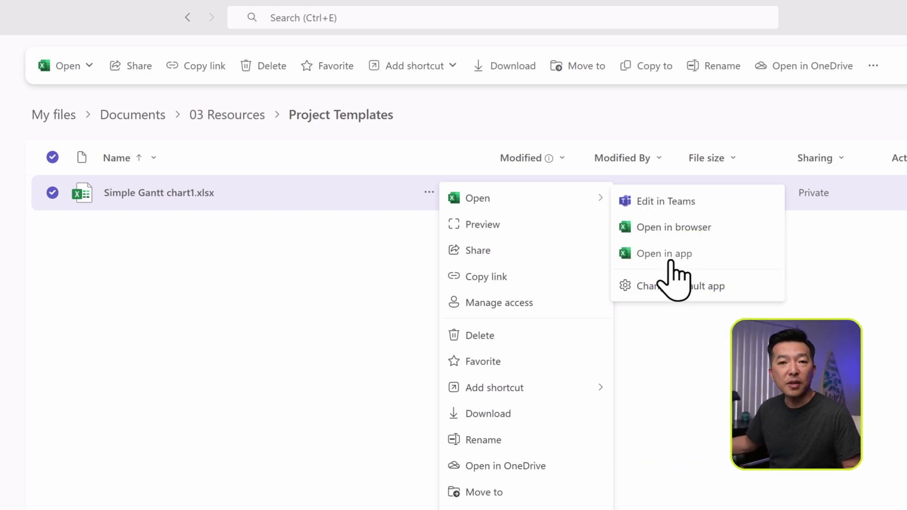
pyautogui.click(666, 255)
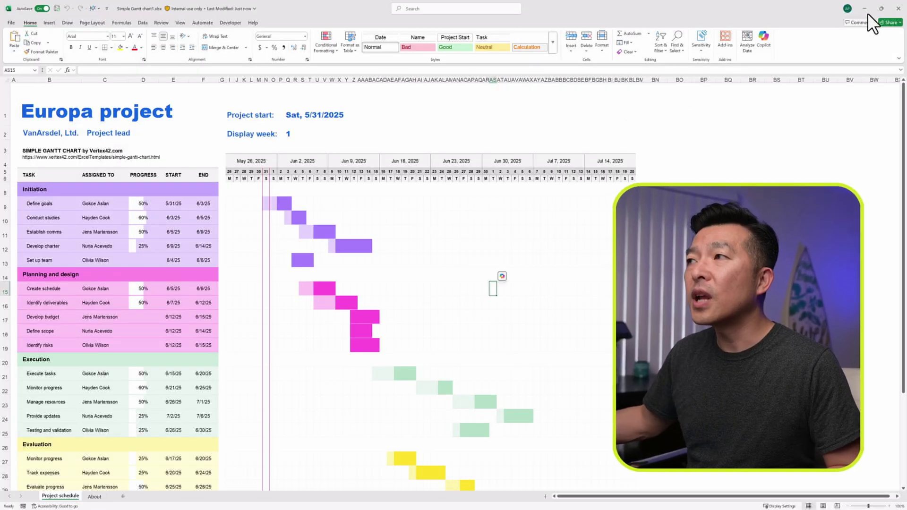
pyautogui.click(898, 9)
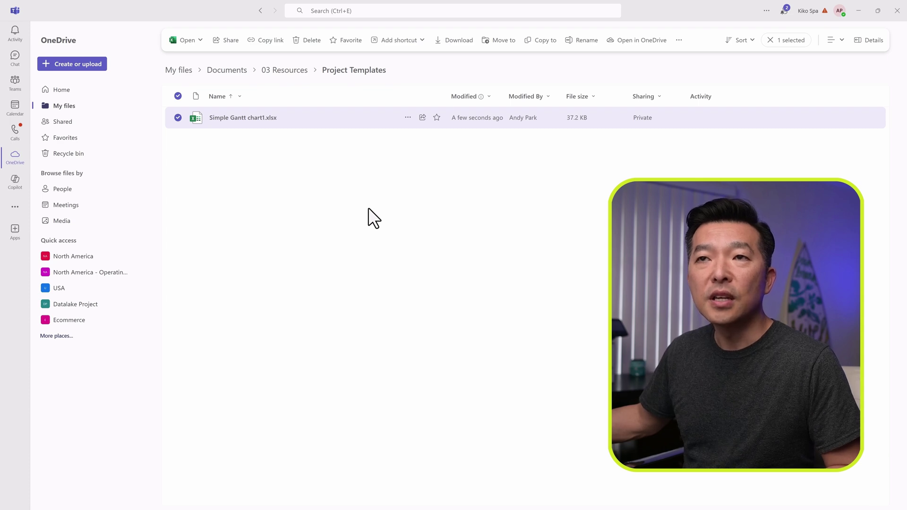
# Show the Teams Files and links settings that determine where Word, PowerPoint and Excel files always open
pyautogui.click(770, 12)
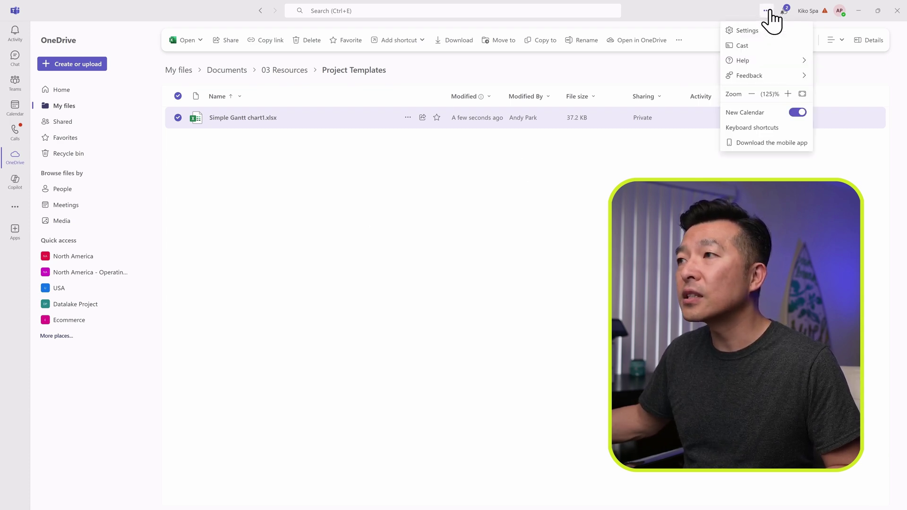
pyautogui.click(748, 31)
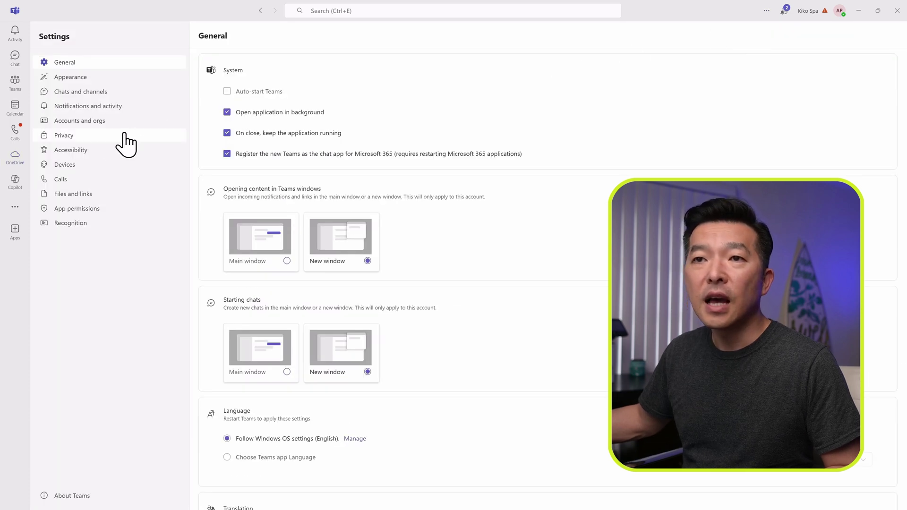
pyautogui.click(67, 194)
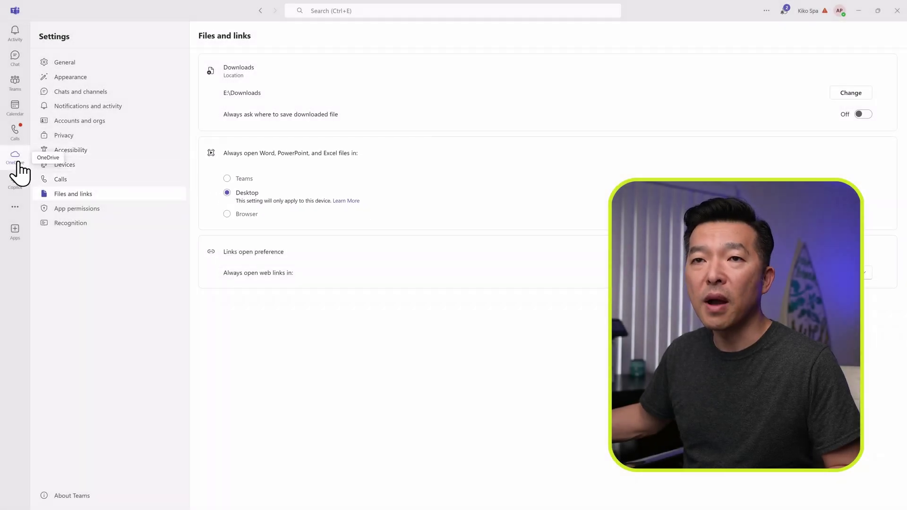
# Return to the OneDrive files in Teams and open Simple Gantt chart1.xlsx with the default open behavior
pyautogui.click(15, 156)
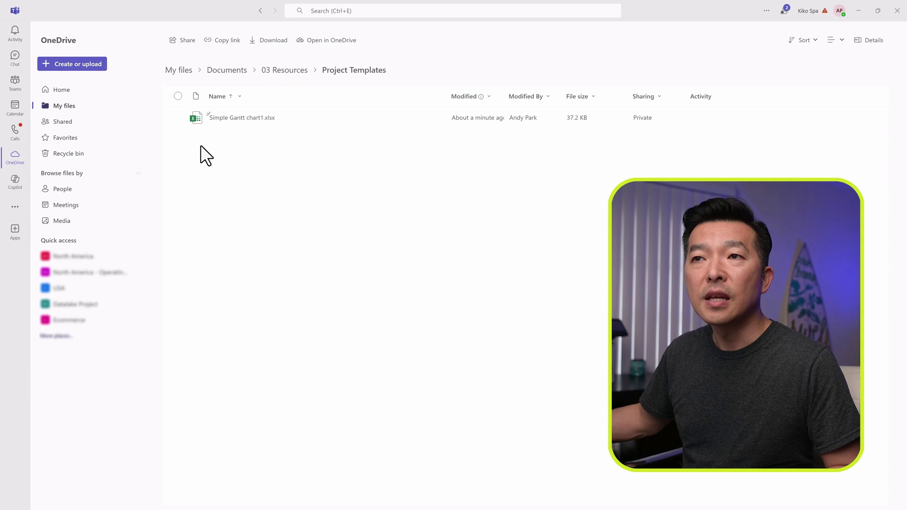
pyautogui.click(220, 119)
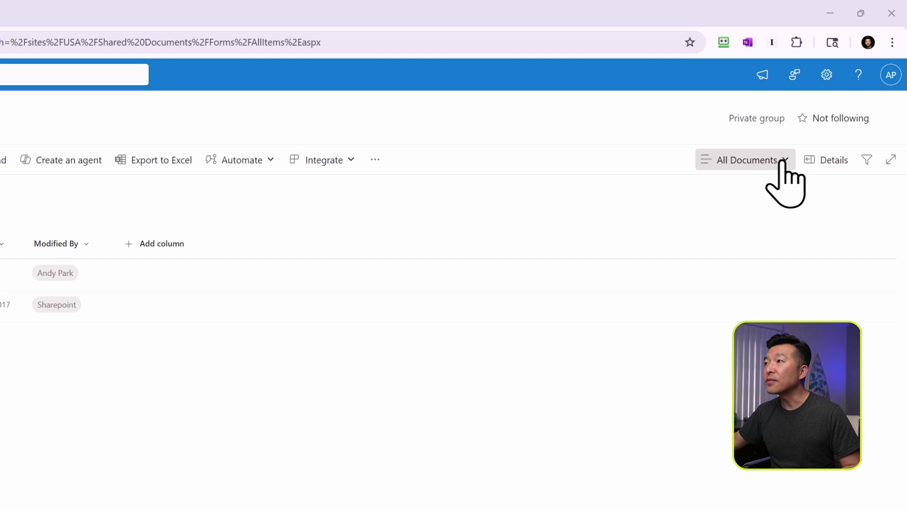
# Show the default open behavior for browser-enabled documents in the SharePoint Documents library's advanced settings
pyautogui.click(827, 74)
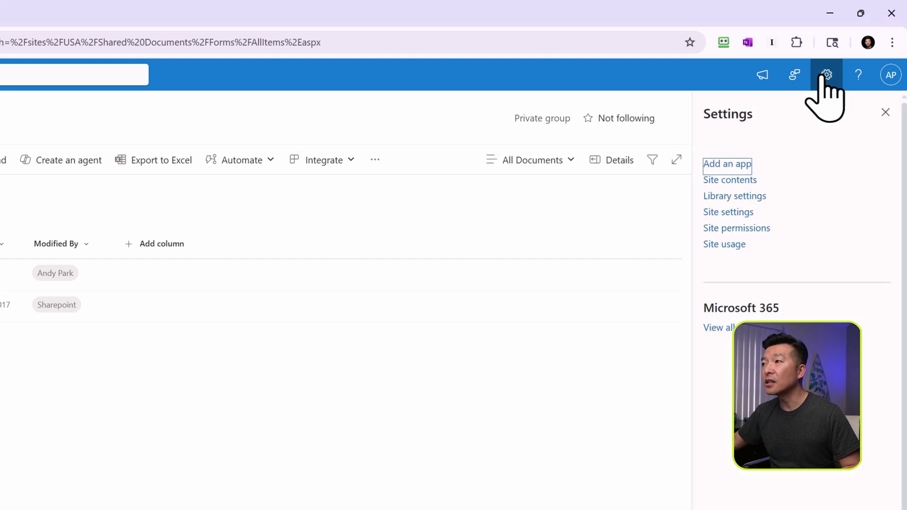
pyautogui.click(747, 198)
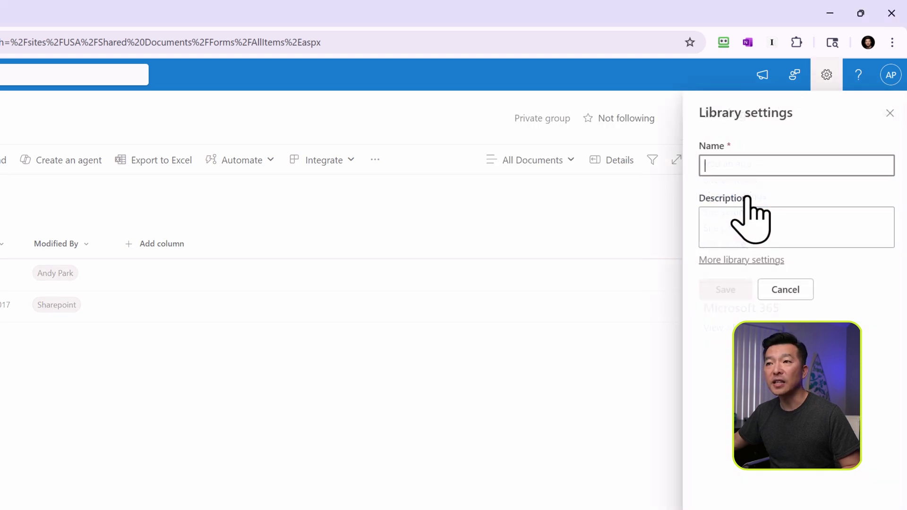
pyautogui.click(738, 261)
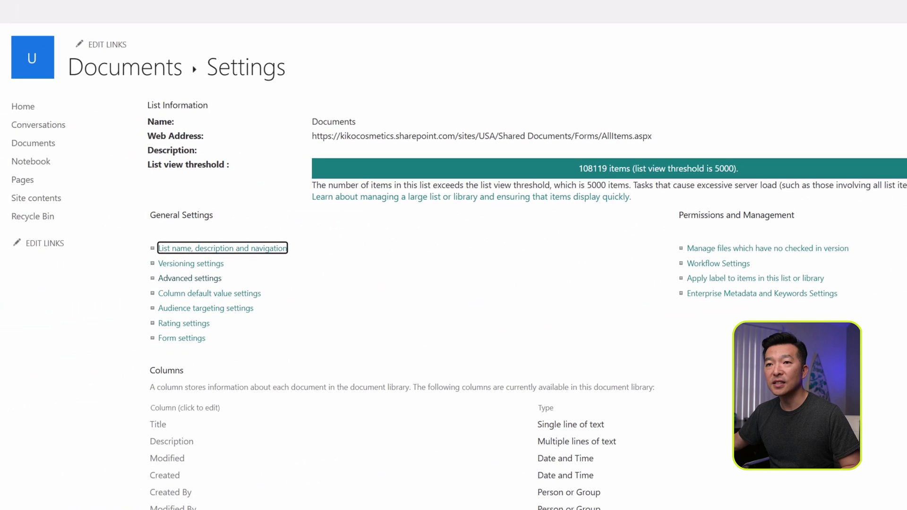
pyautogui.click(197, 279)
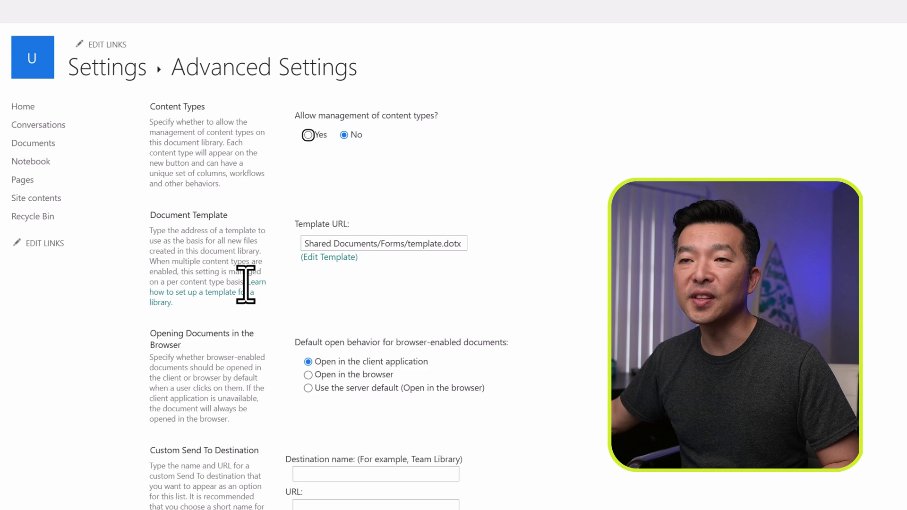
pyautogui.scroll(-1, 427, 283)
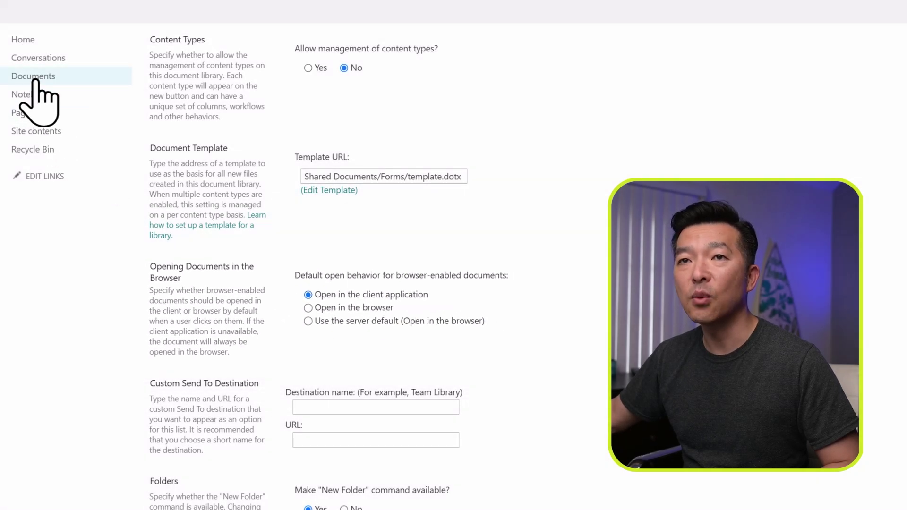
# Open the Word file "Handbook STORE - POP Orders for New Launches EN v1.1.docx" from the POP Manuals folder of the Documents library
pyautogui.click(37, 77)
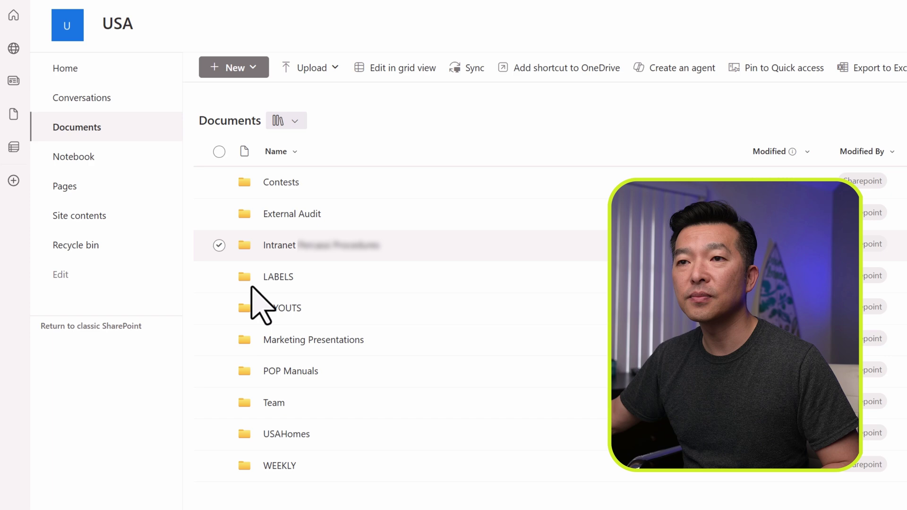
pyautogui.click(298, 371)
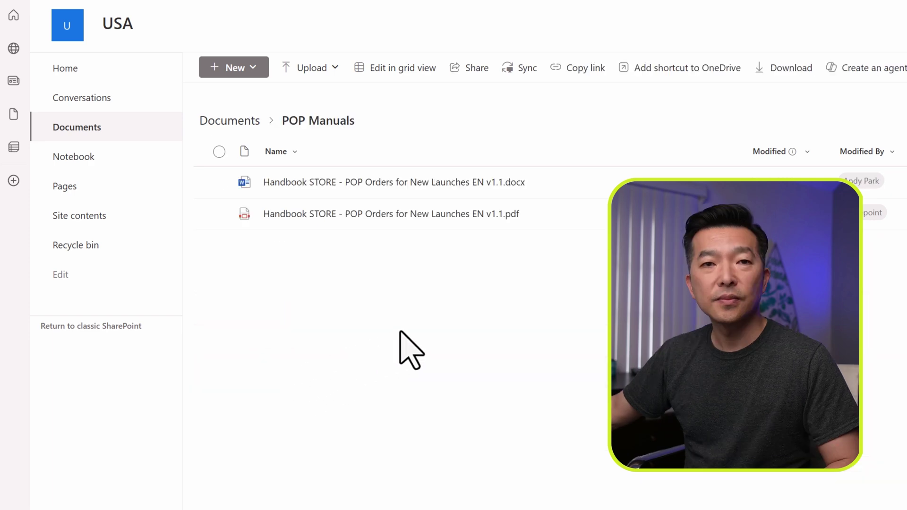
pyautogui.click(415, 185)
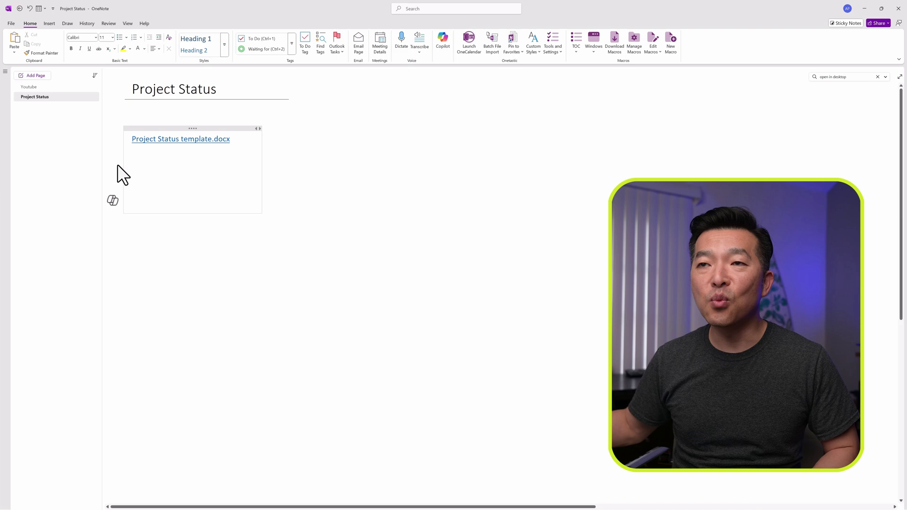
# Follow the Project Status template.docx link from the OneNote page, and close the browser window
pyautogui.click(172, 140)
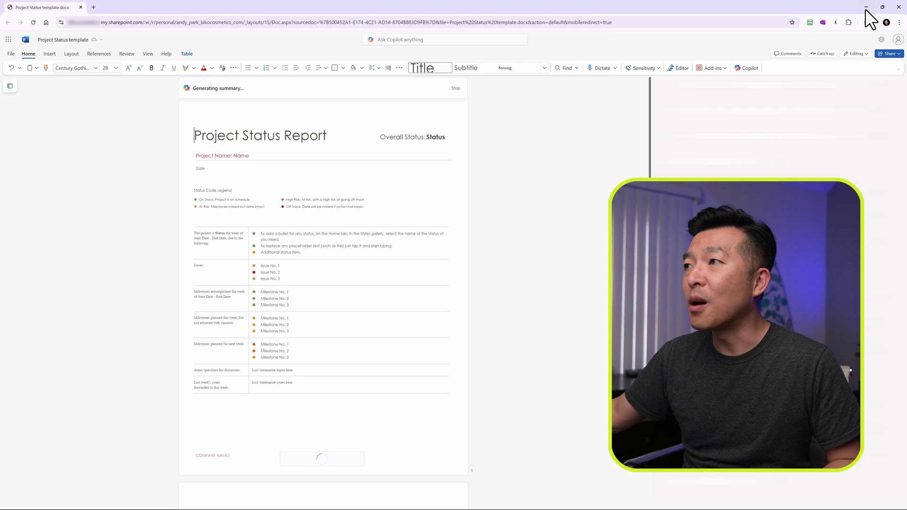
pyautogui.click(898, 7)
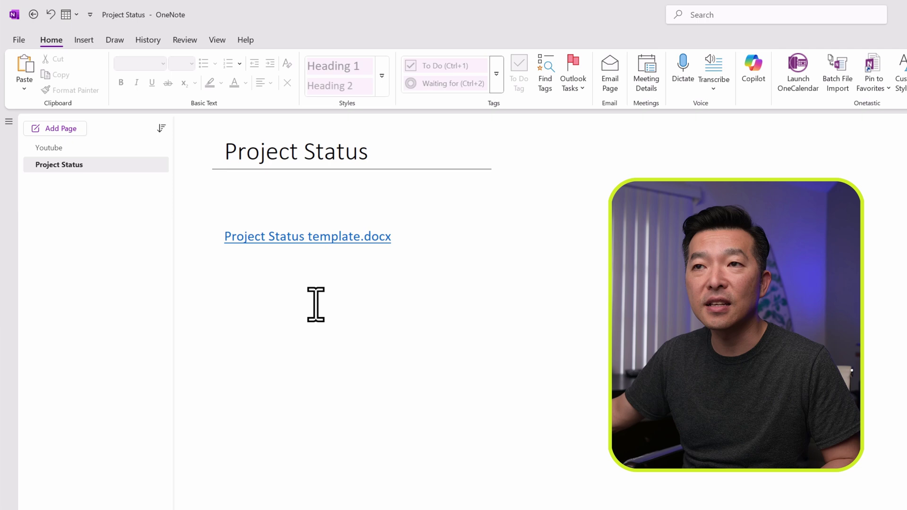
# Prefix the address of the Project Status template.docx link with ms-word:ofe|u| and follow the edited link
pyautogui.rightClick(255, 240)
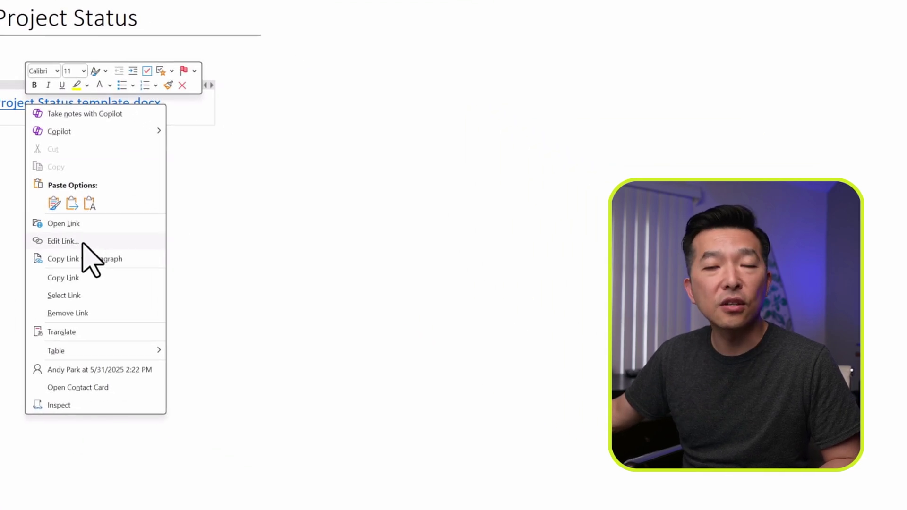
pyautogui.click(83, 243)
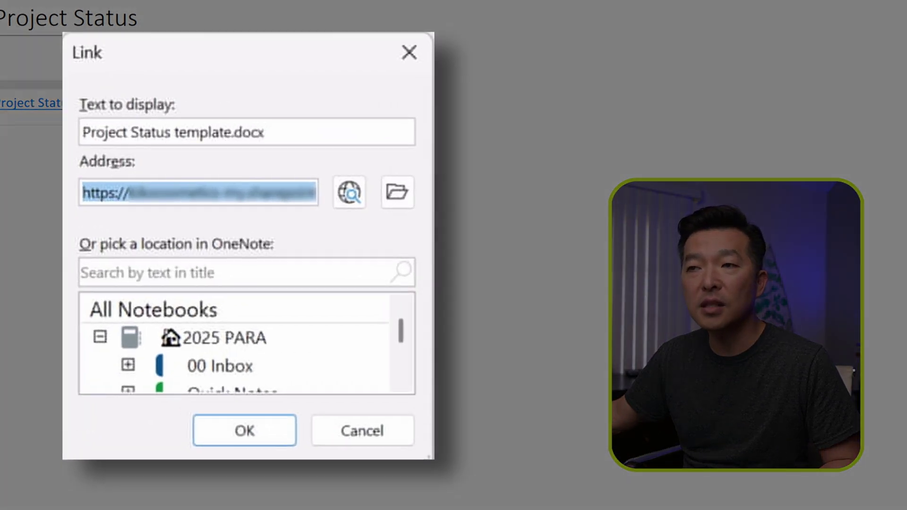
pyautogui.click(92, 195)
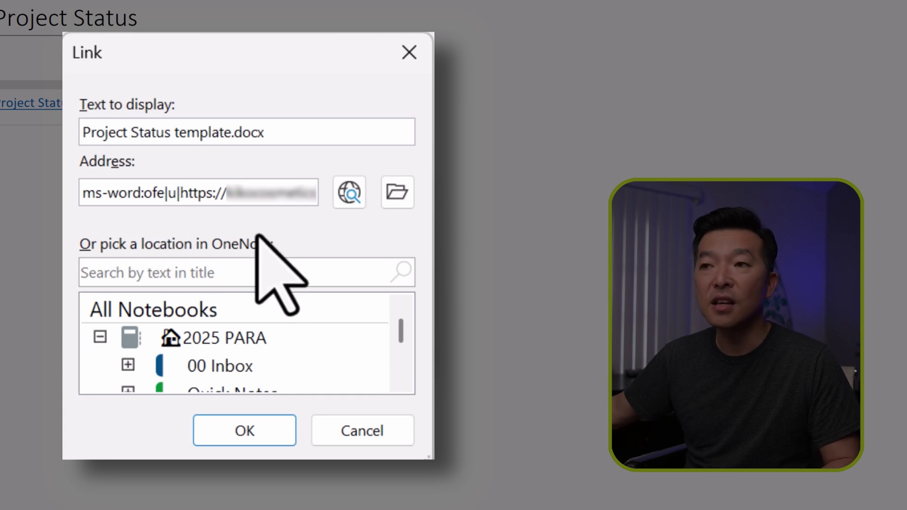
pyautogui.click(252, 431)
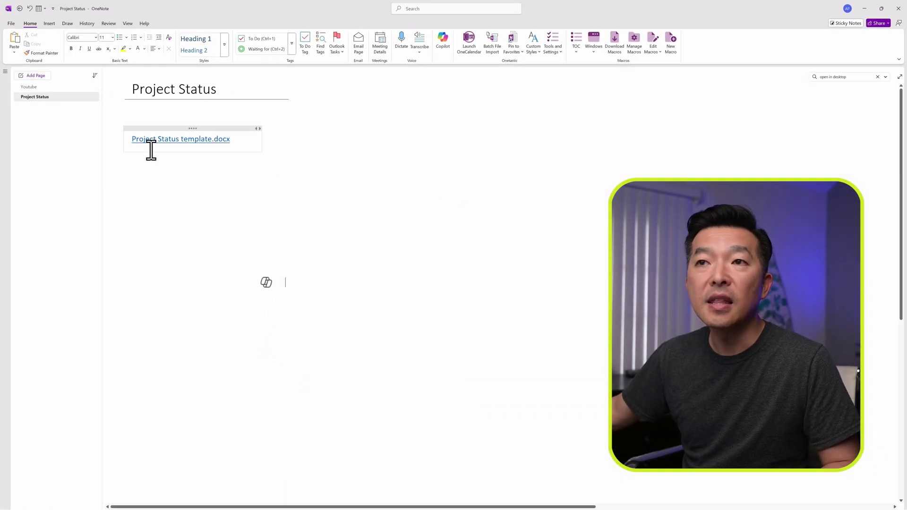
pyautogui.click(151, 141)
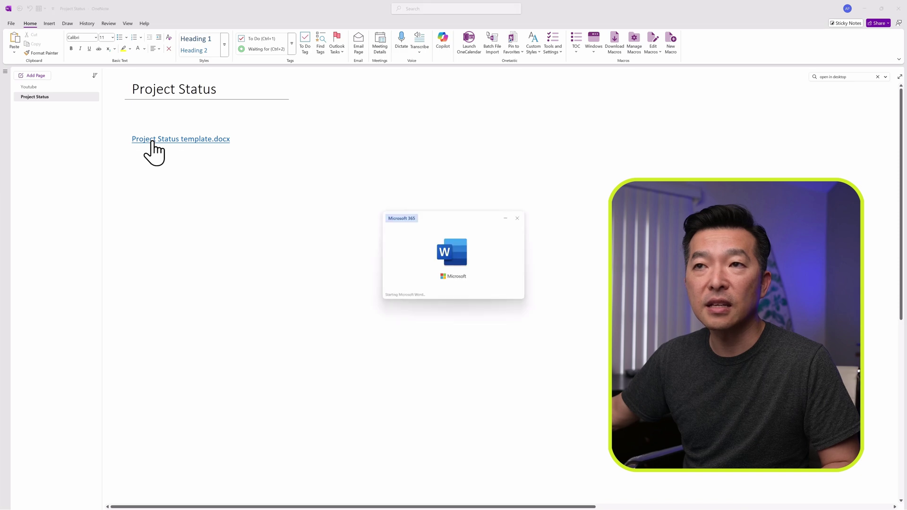